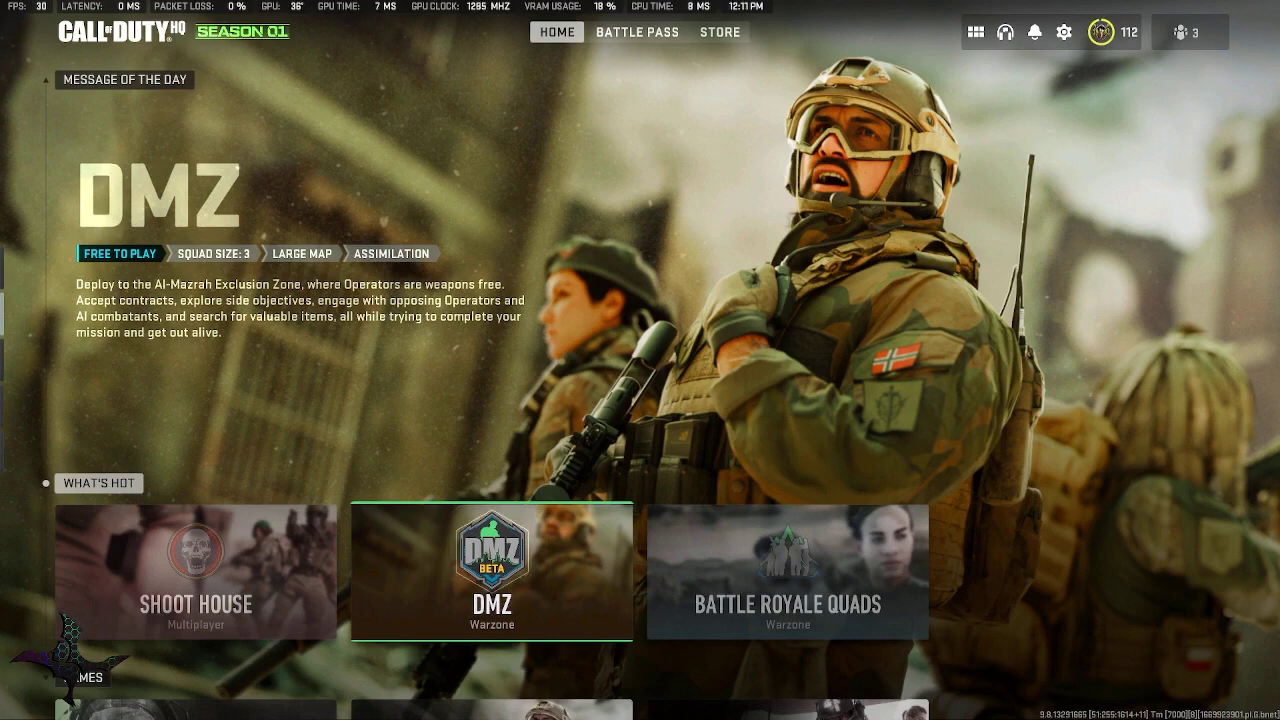
Step: Open File Explorer and browse to C:\Users\<your user>\Documents\Call of Duty
key("super+e")
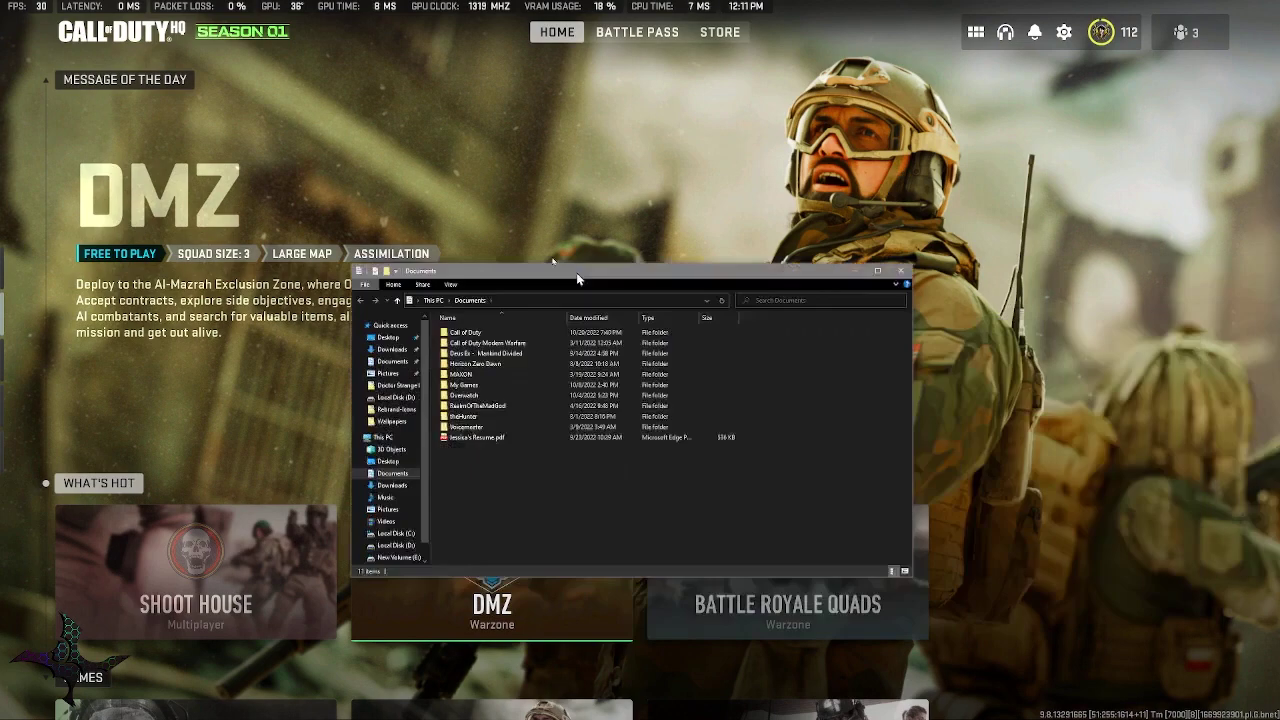
left_click_drag(580, 277, 568, 210)
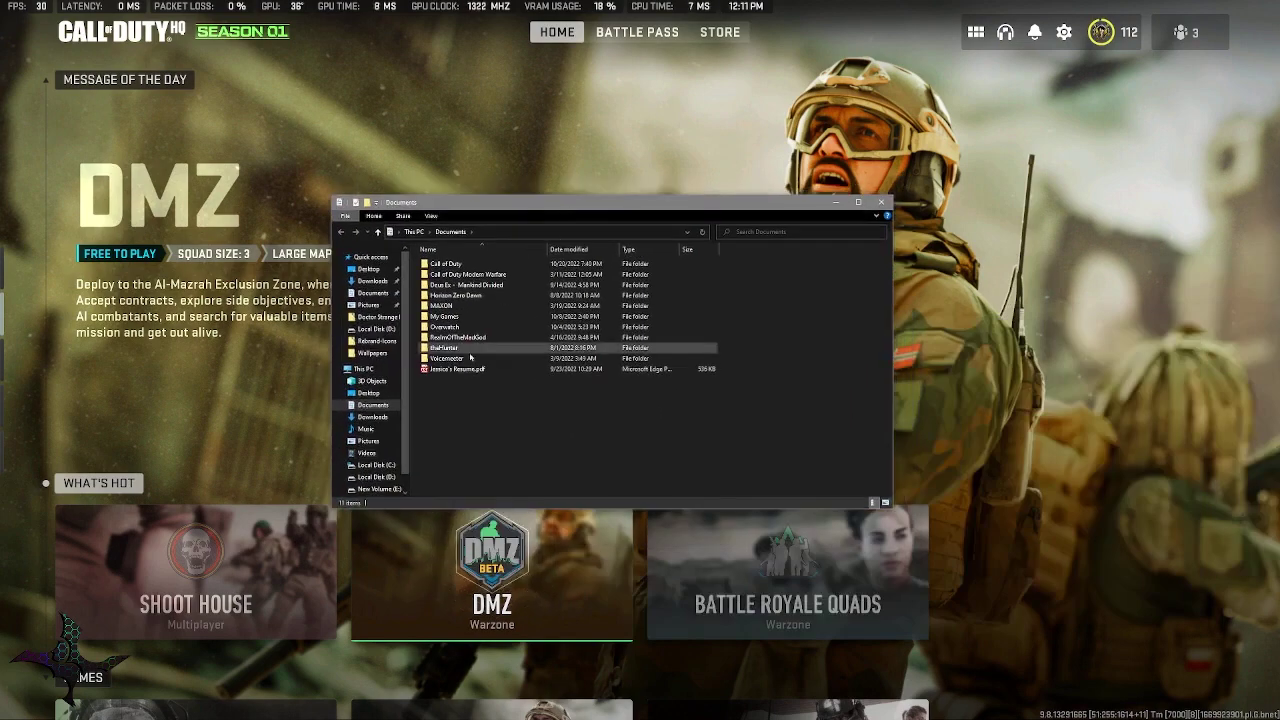
left_click(446, 264)
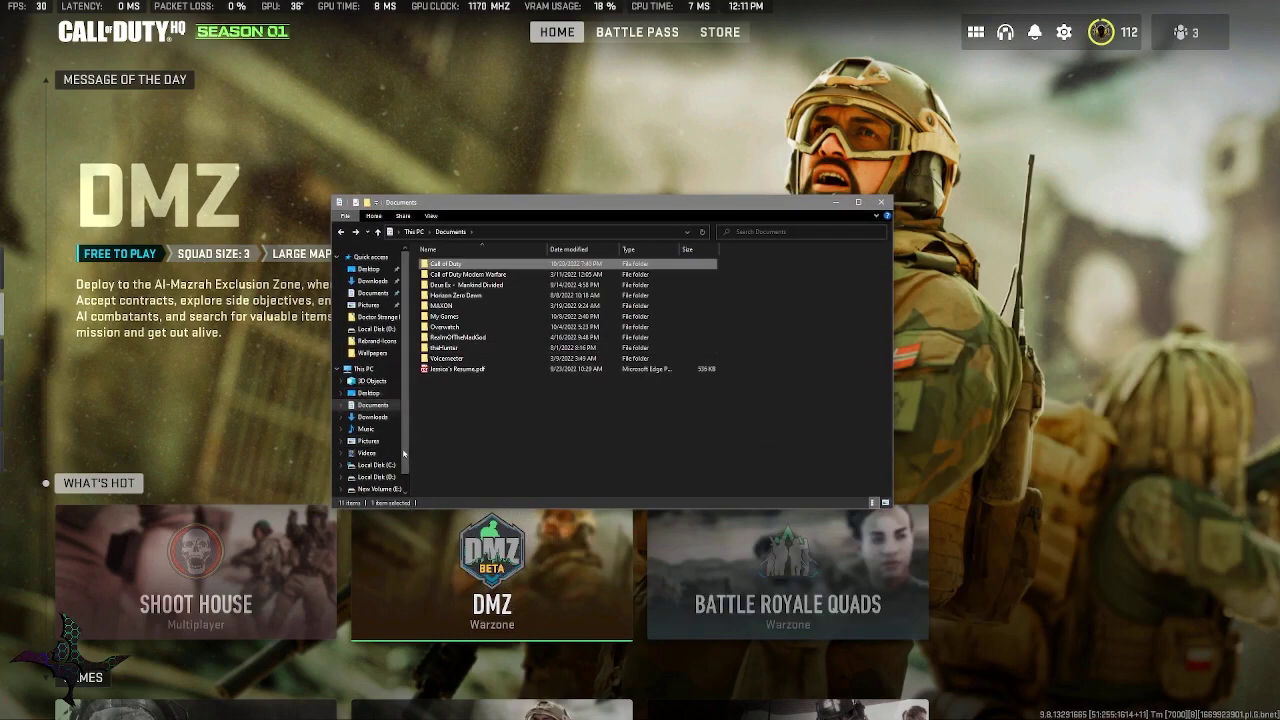
left_click(376, 465)
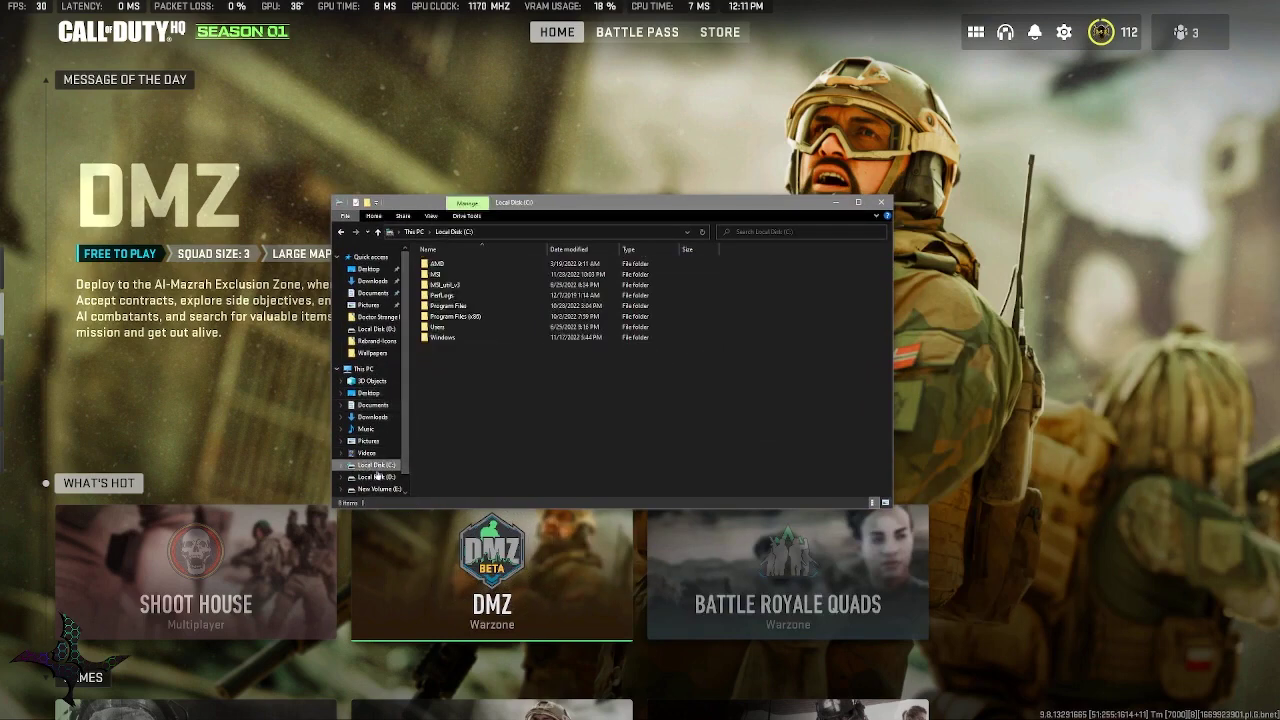
double_click(447, 327)
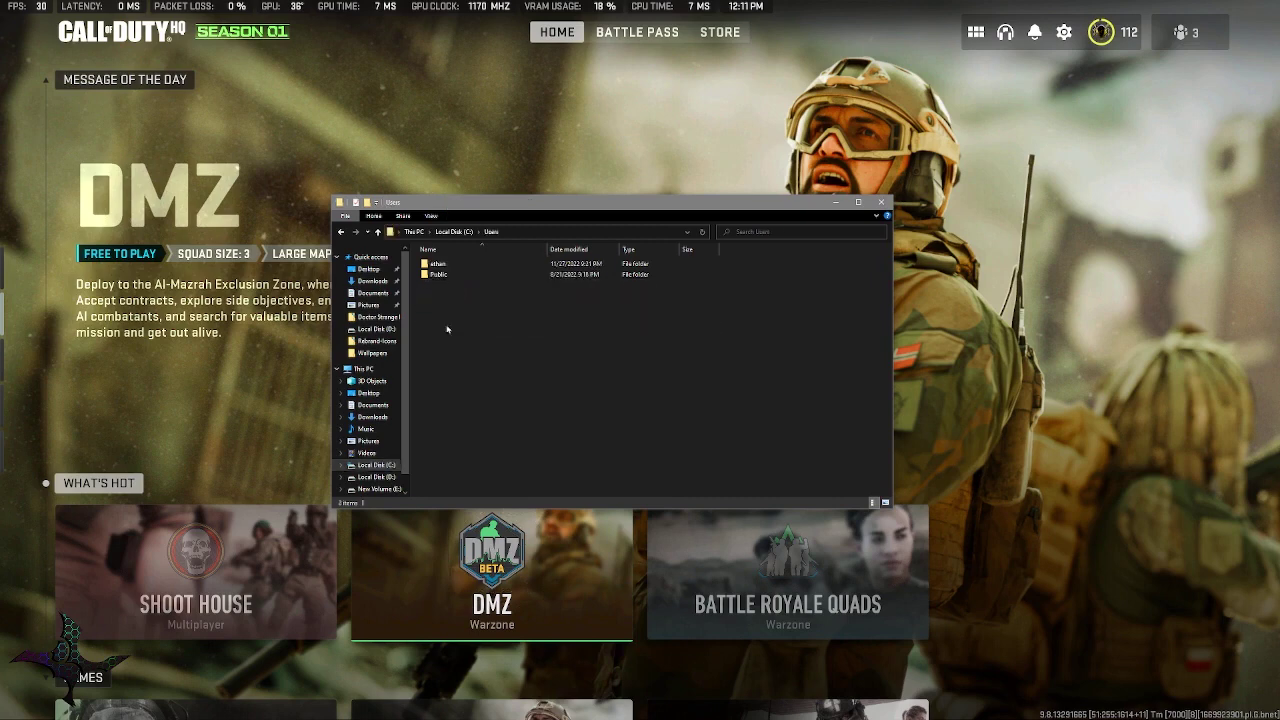
double_click(440, 264)
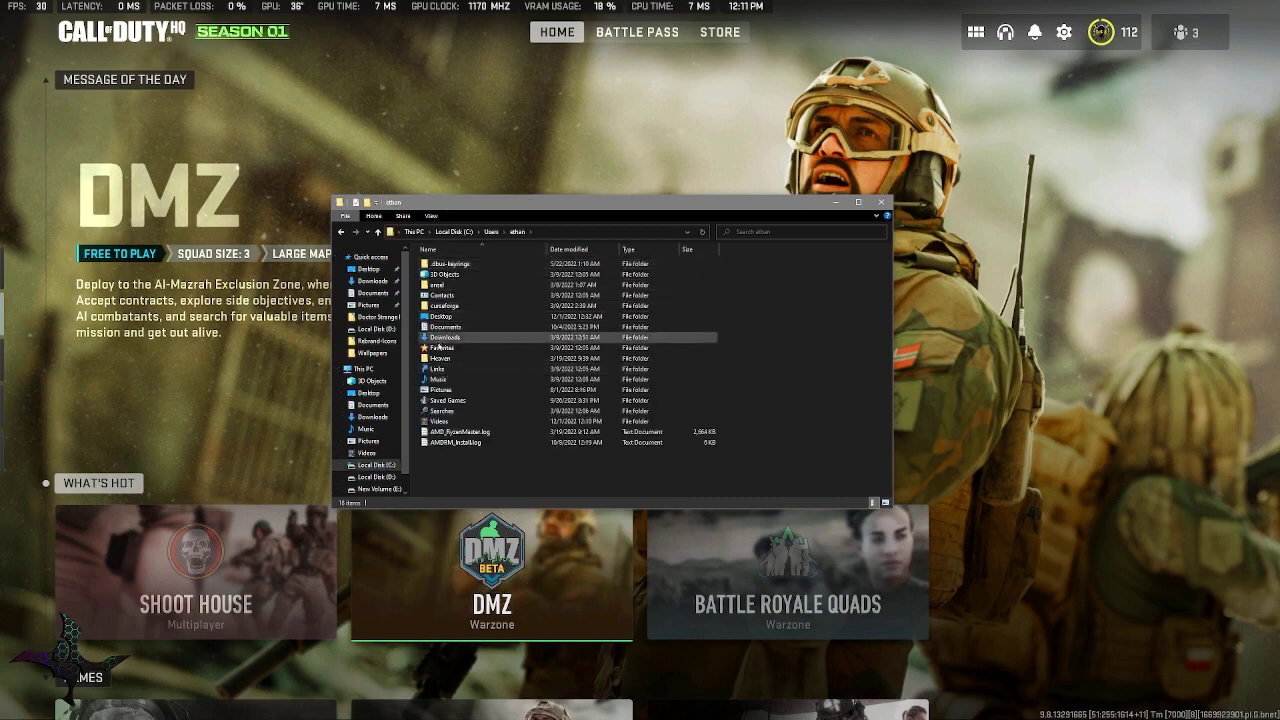
double_click(445, 327)
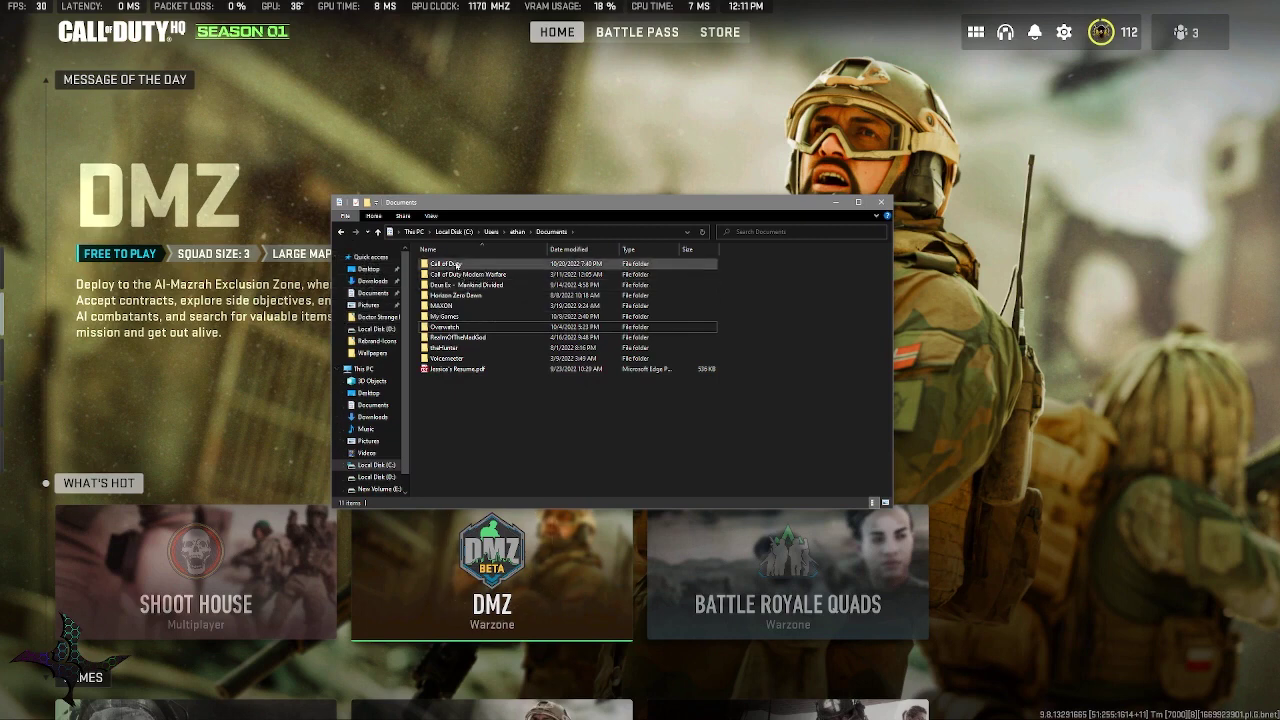
double_click(456, 265)
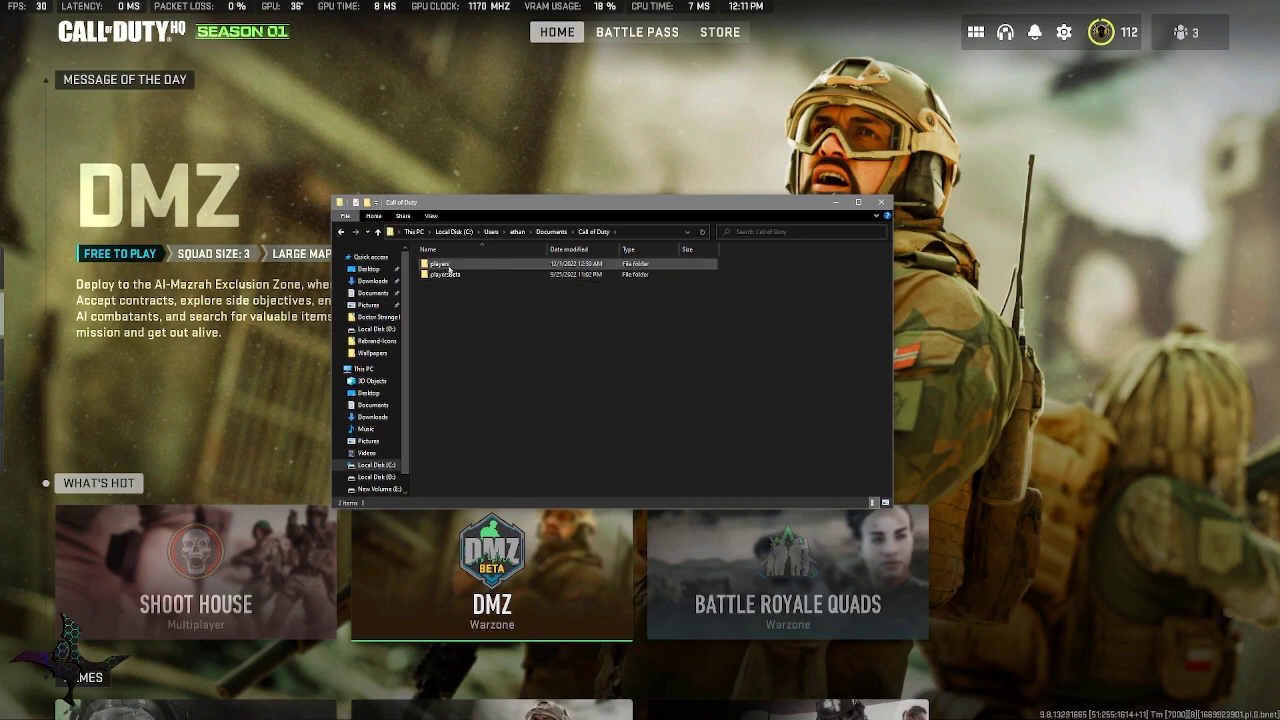
Step: Open the players folder, inspect cod22 and its numbered subfolder, then return to players
double_click(449, 266)
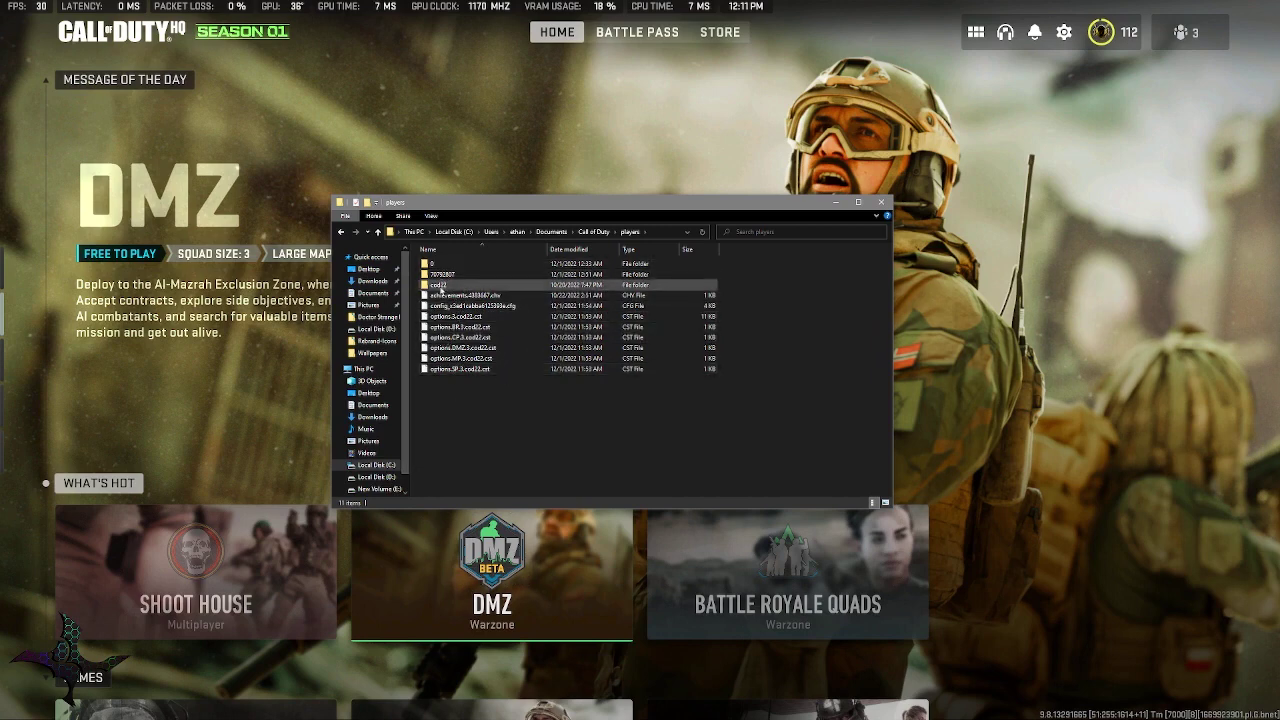
double_click(440, 286)
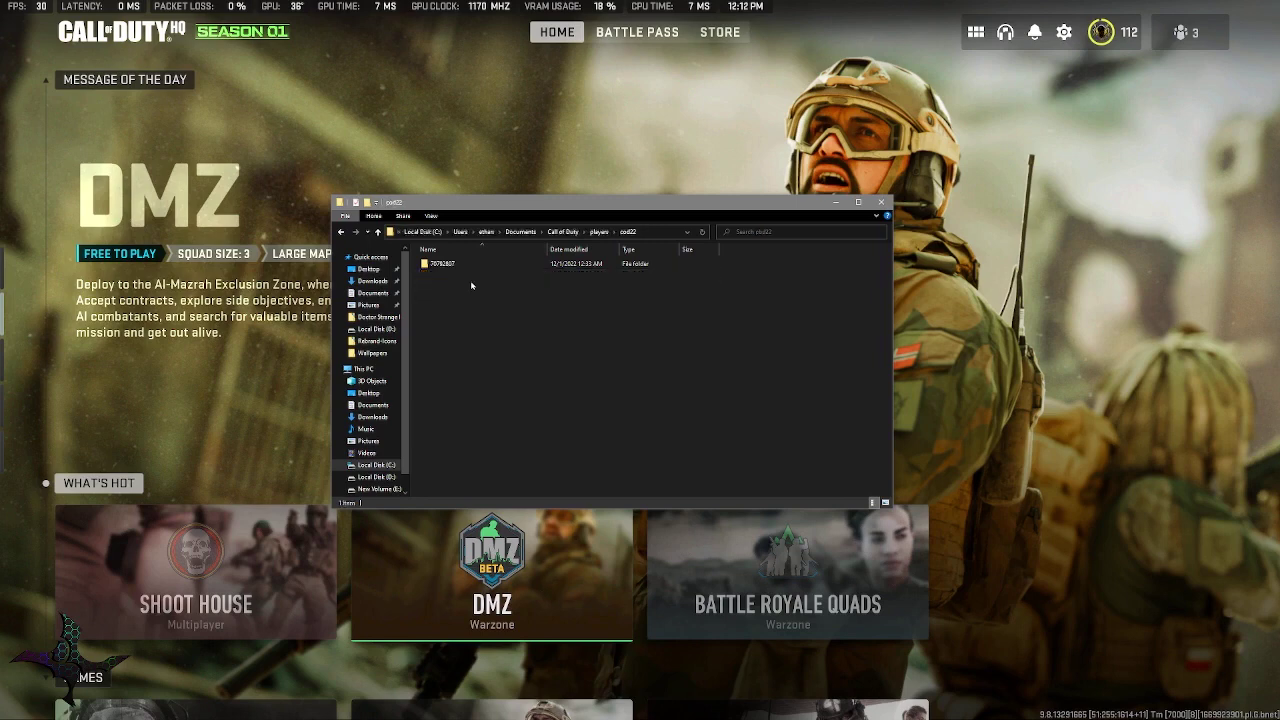
left_click(463, 265)
double_click(463, 265)
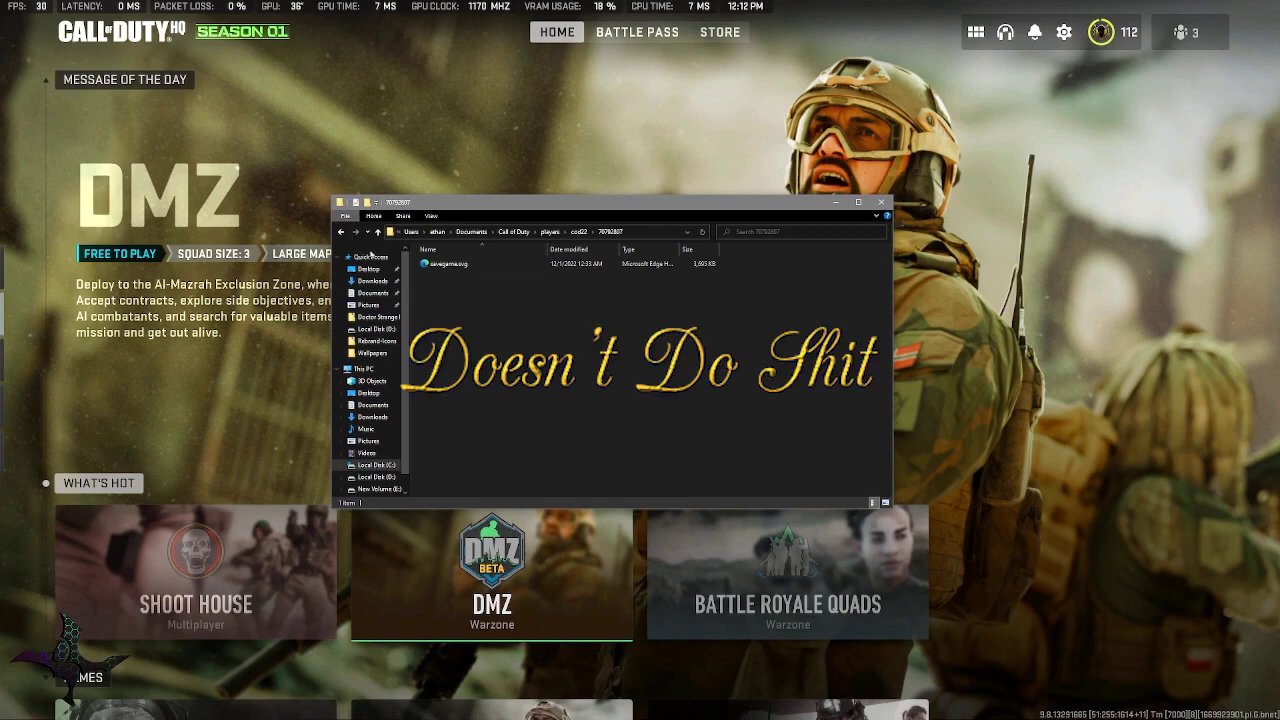
left_click(341, 231)
left_click(341, 231)
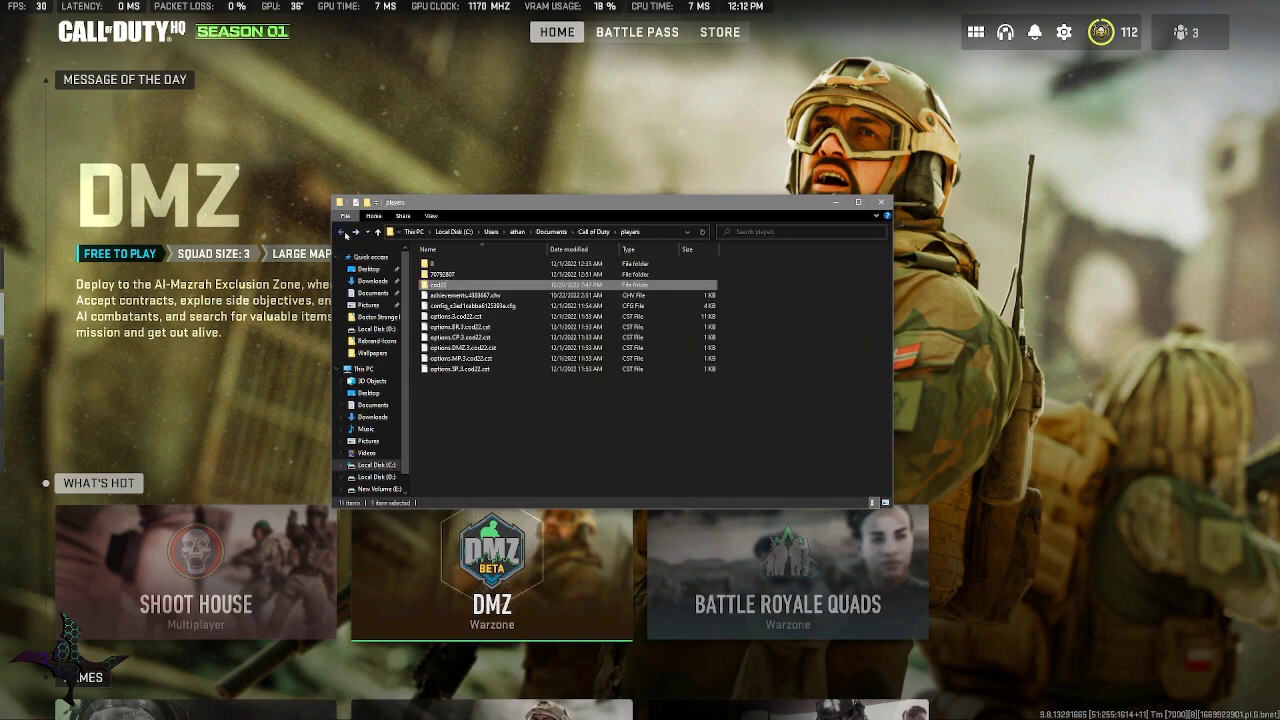
Step: View the numbered folder's settings files, return to players, and right-click that numbered folder
double_click(453, 276)
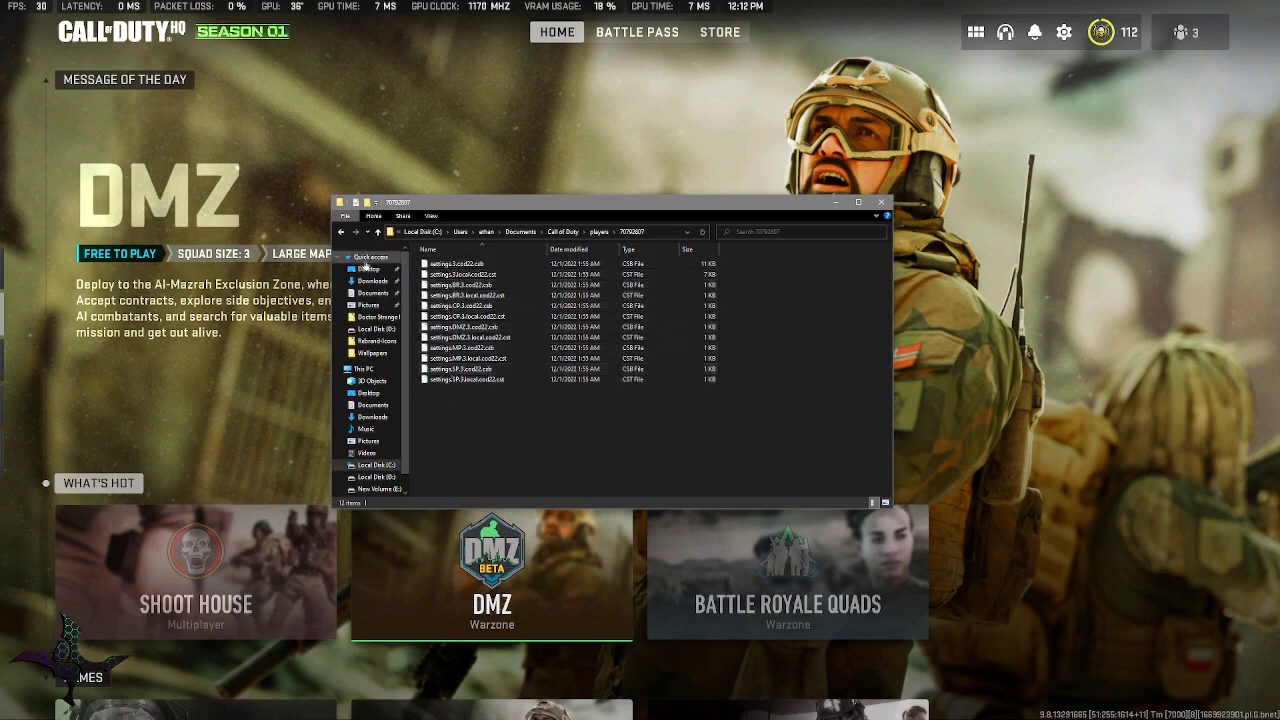
left_click(341, 231)
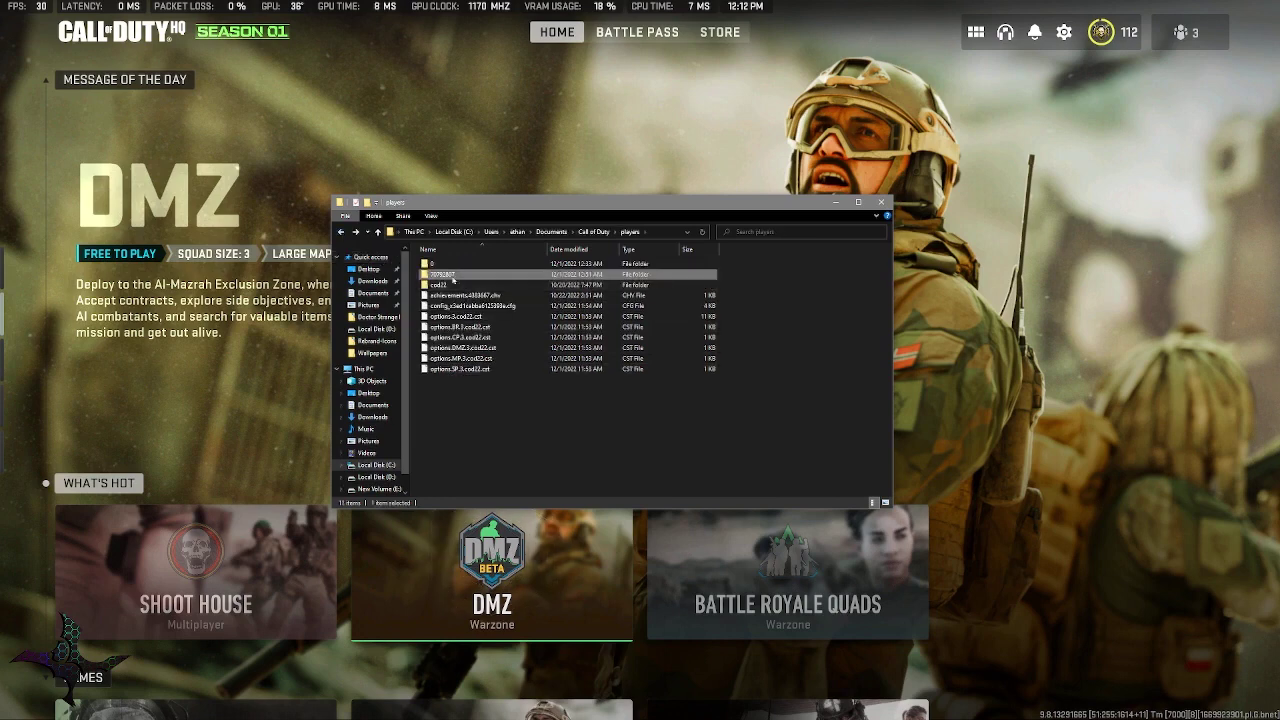
right_click(453, 279)
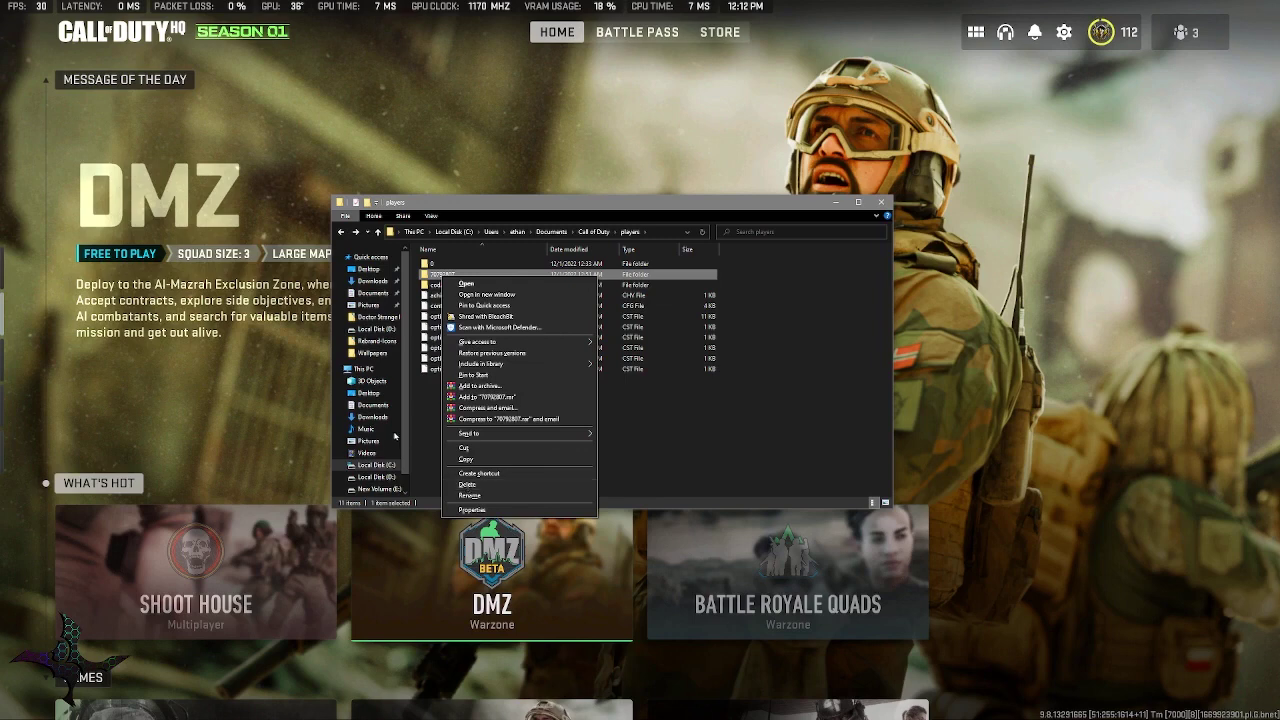
Step: Dismiss the numbered folder's context menu twice without choosing an action
left_click(467, 485)
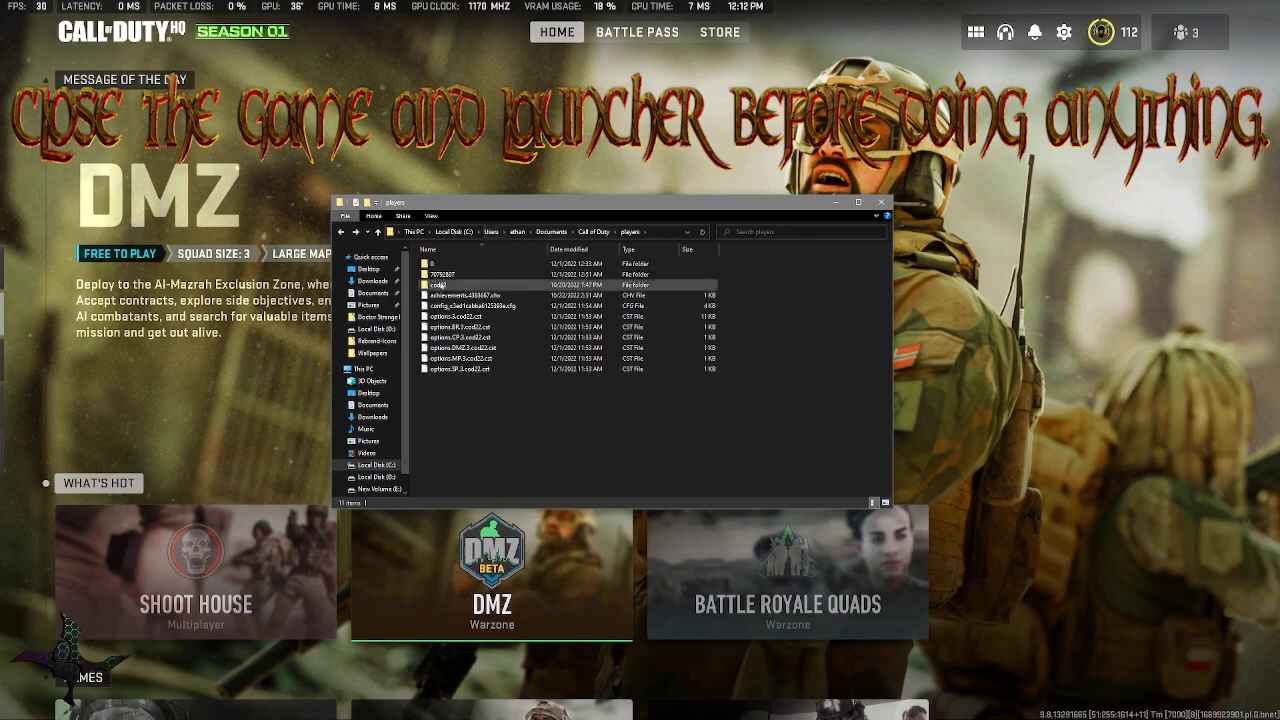
right_click(446, 275)
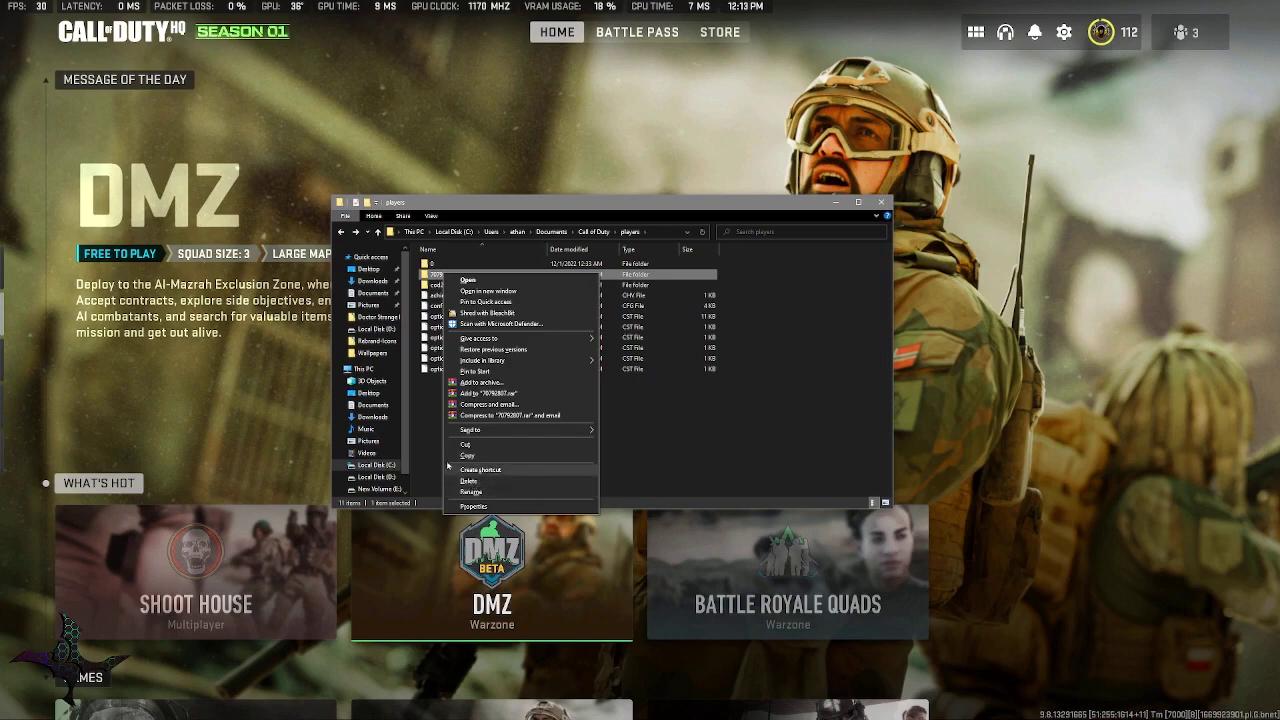
left_click(440, 466)
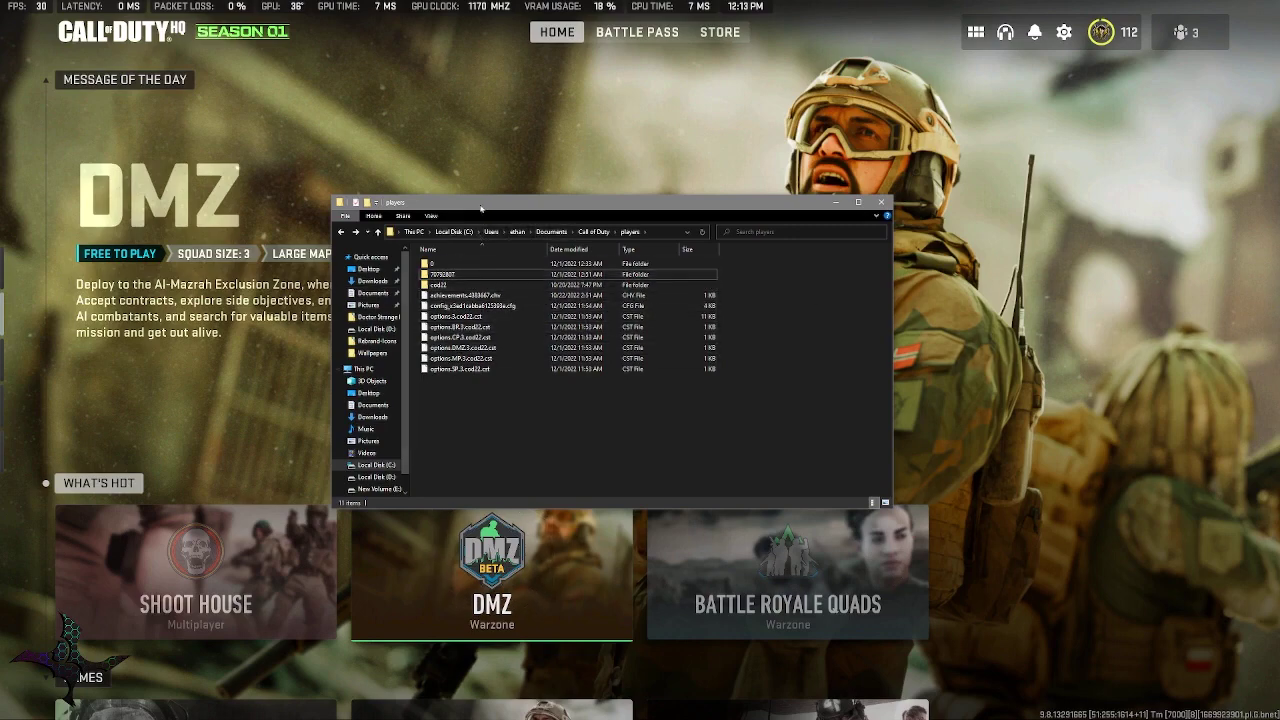
Step: Move Explorer aside, select the numbered folder, and bring the game window back to front
mouse_move(480, 206)
left_mouse_down()
mouse_move(938, 232)
mouse_move(420, 226)
left_mouse_up()
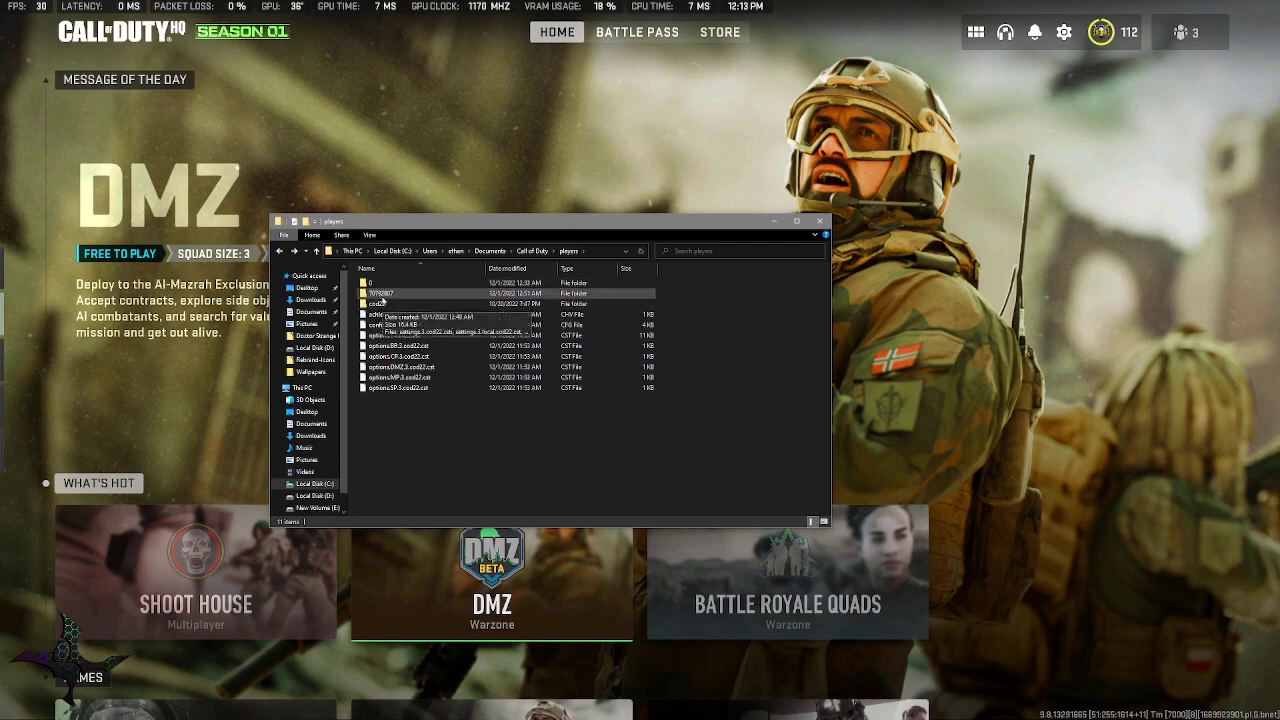
left_click(387, 295)
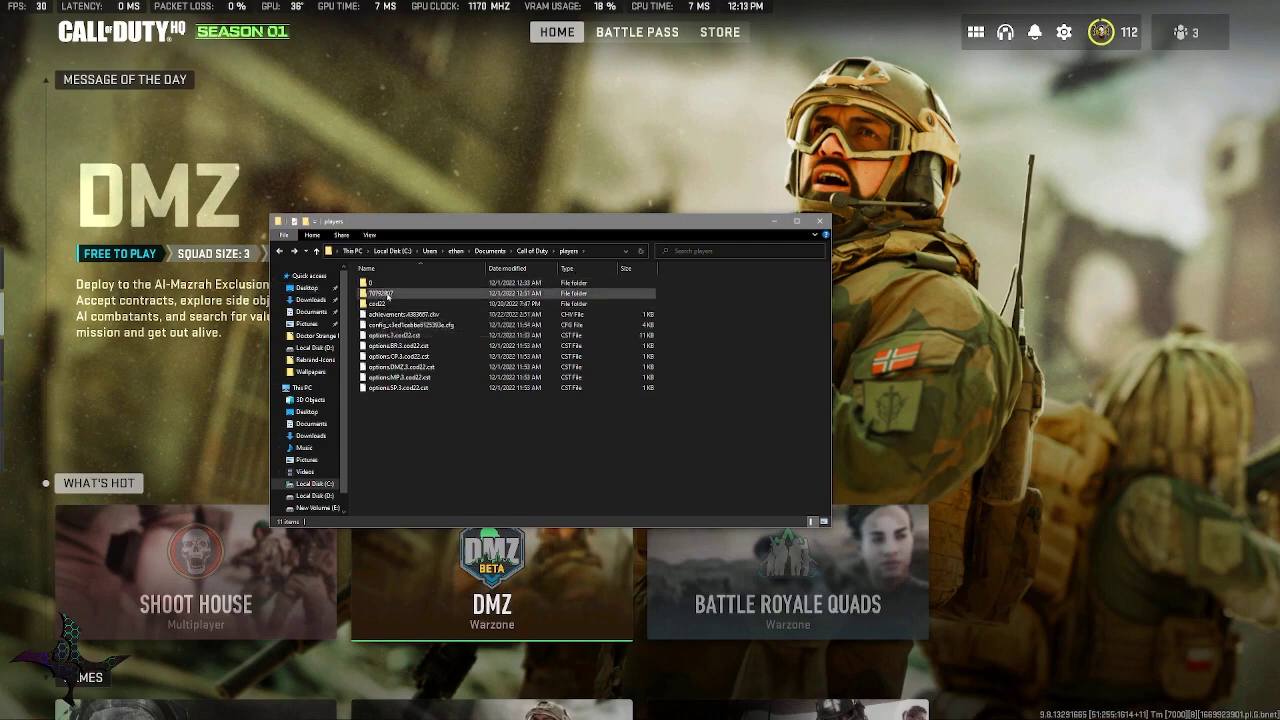
left_click(1066, 34)
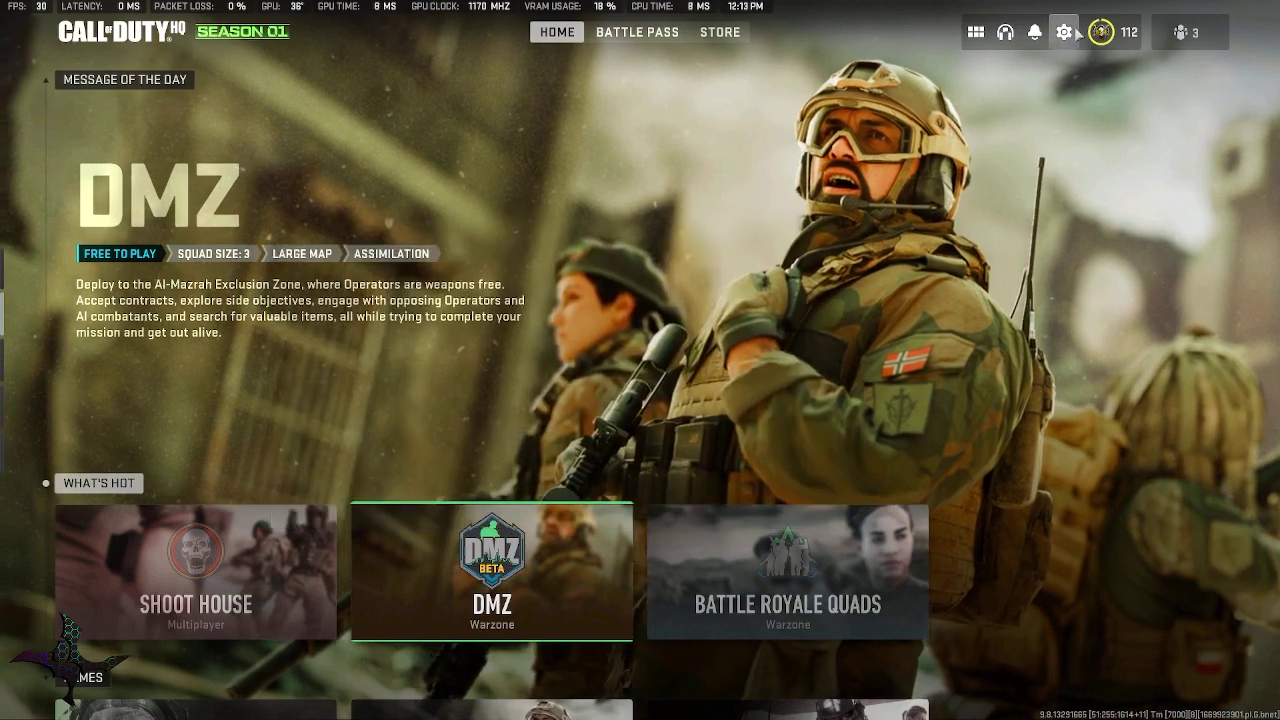
left_click(1066, 34)
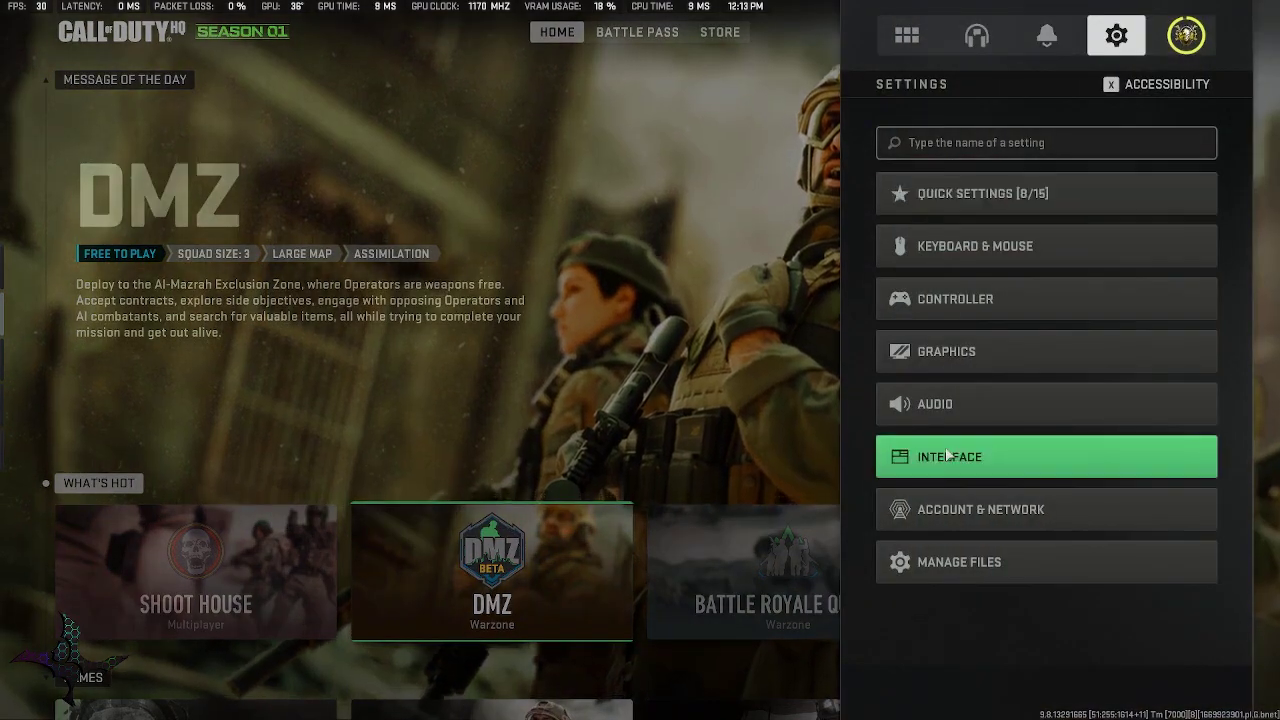
left_click(985, 194)
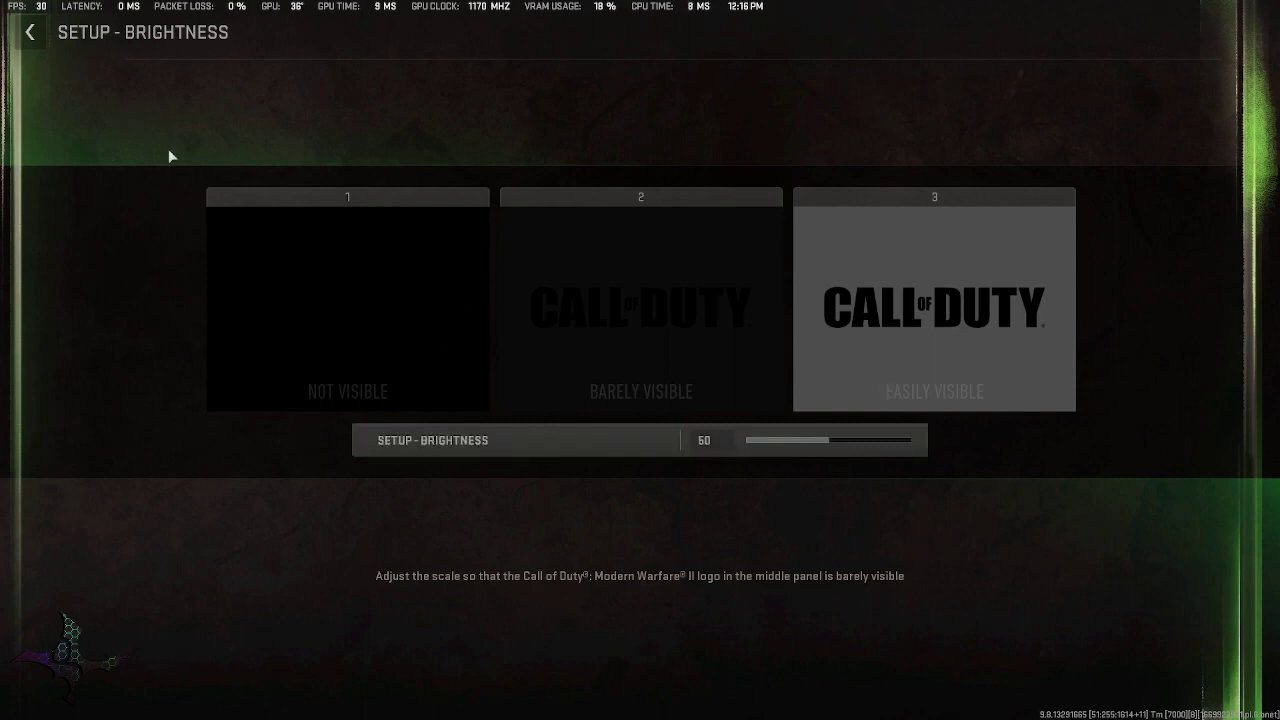
left_click(37, 42)
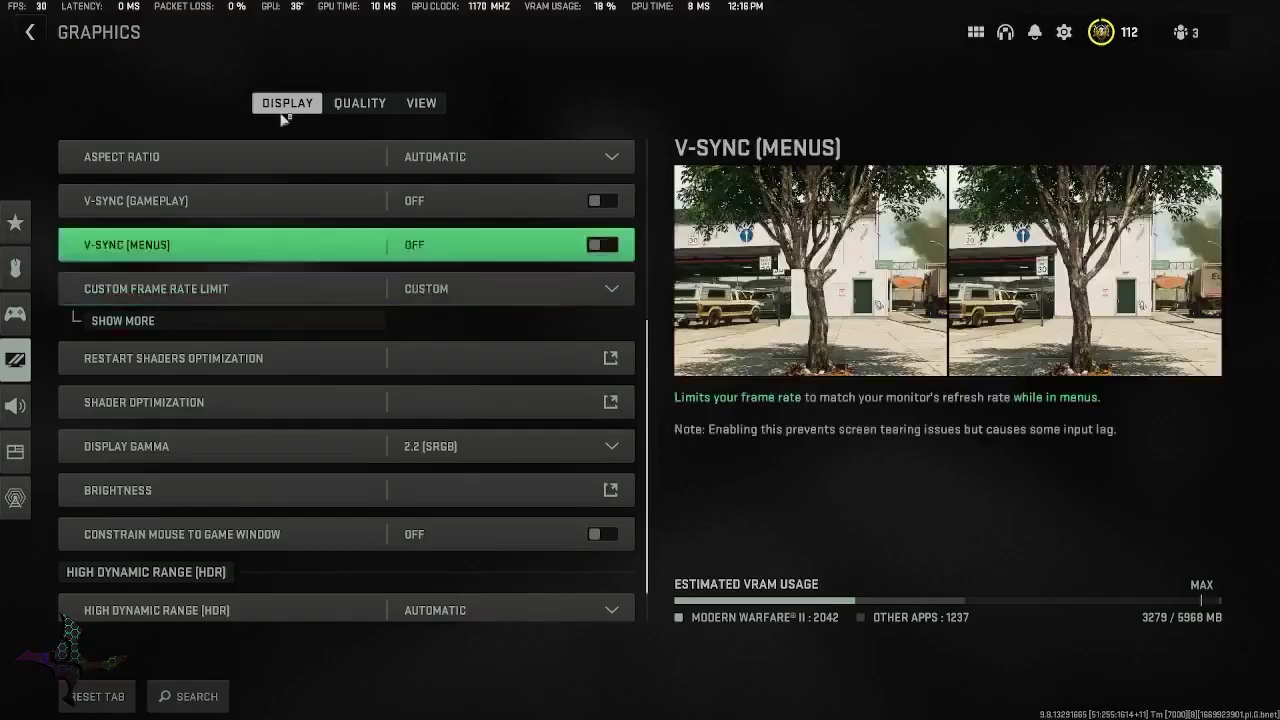
key("Escape")
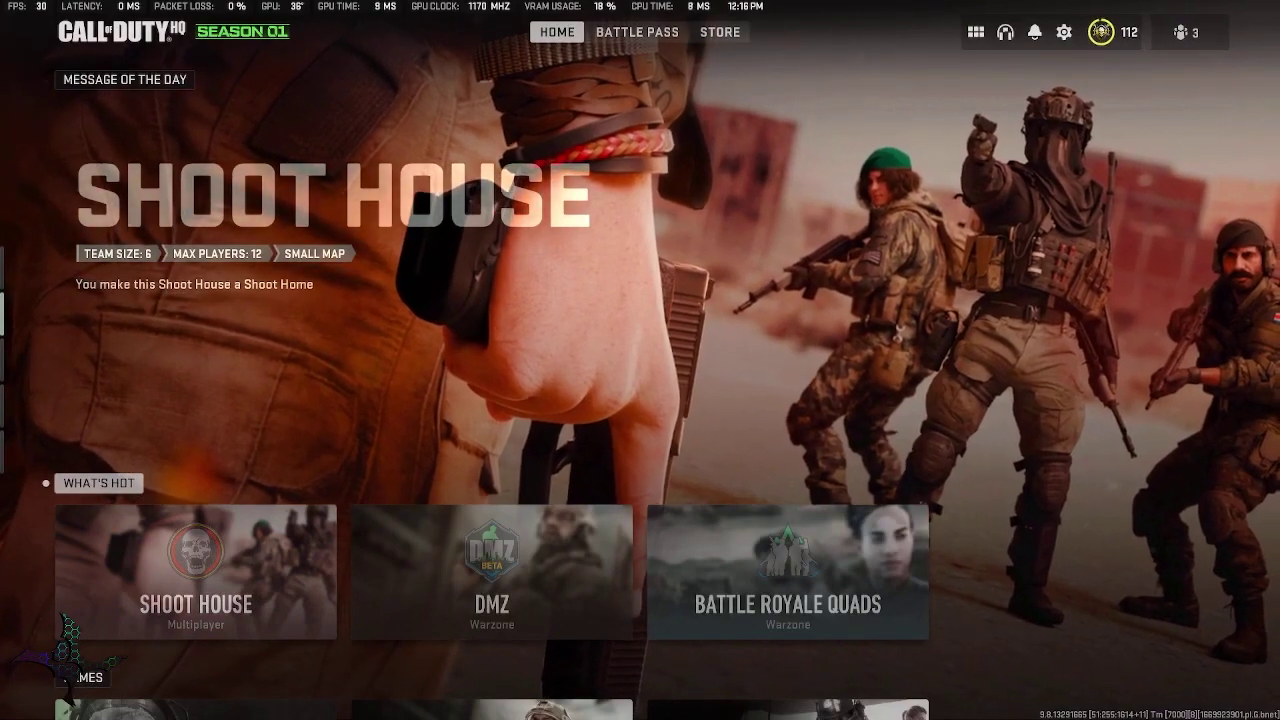
key("alt+Tab")
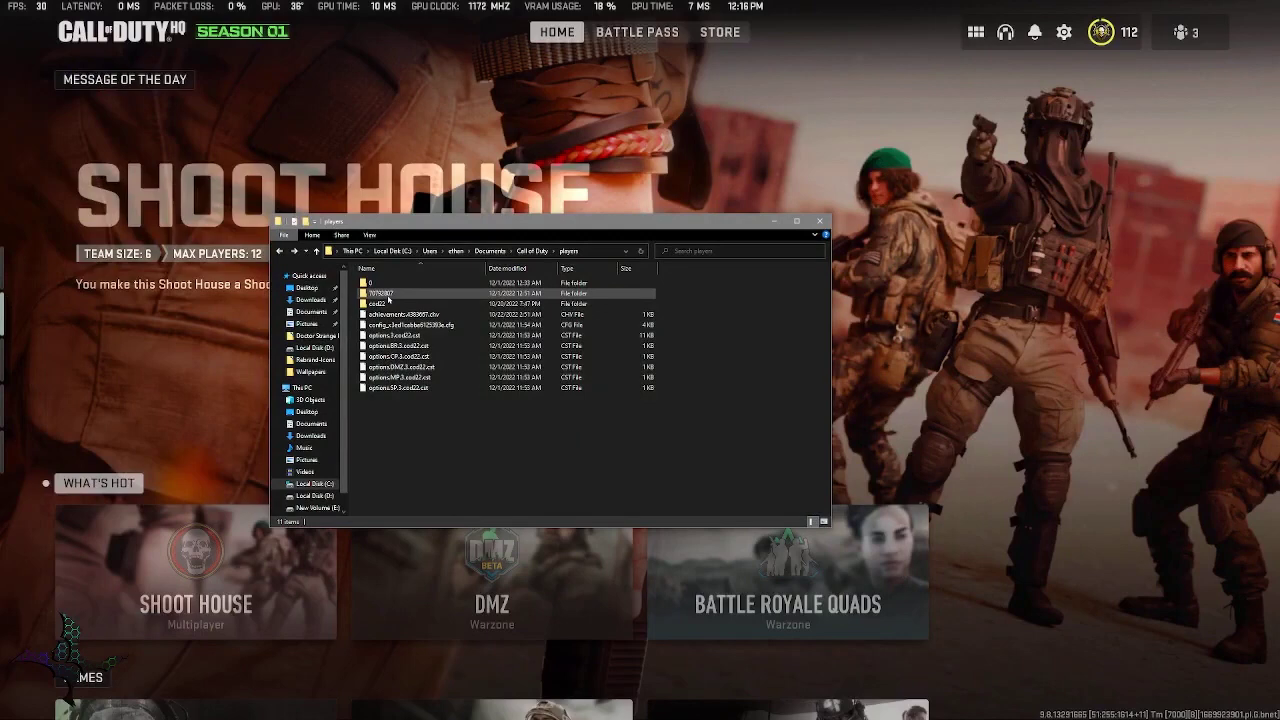
mouse_move(382, 293)
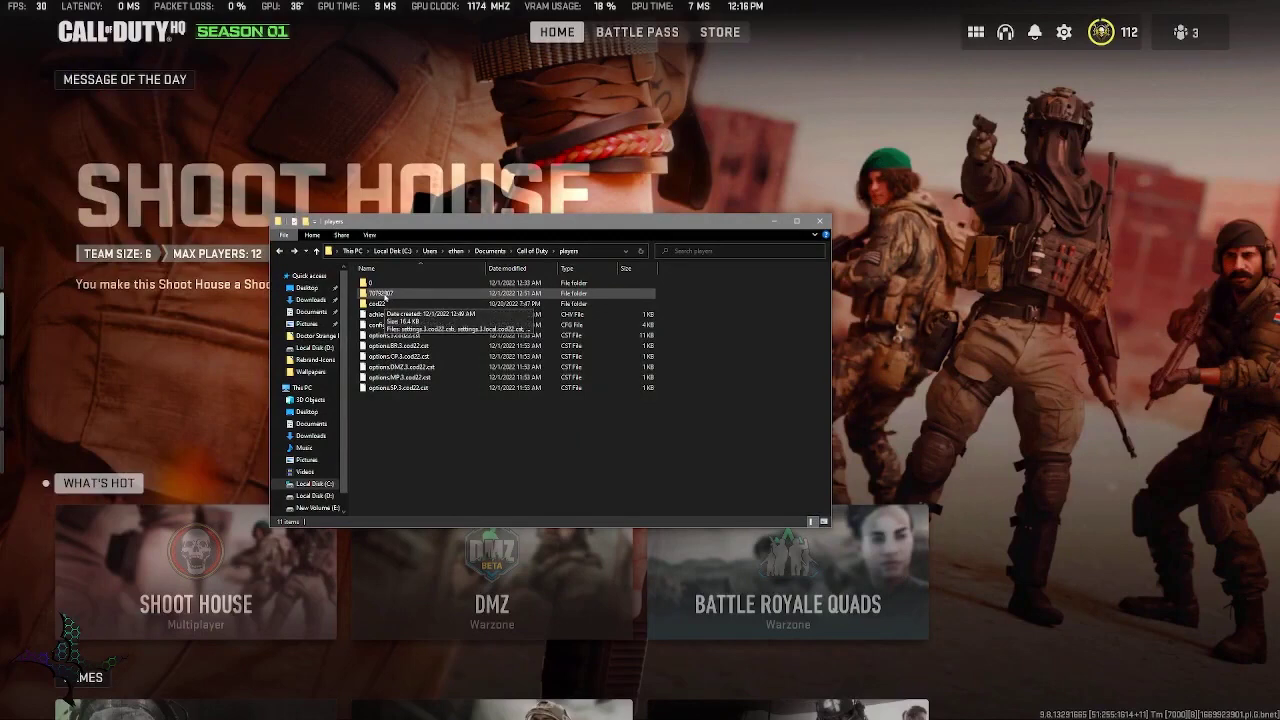
Step: Bring up the context menu for the numbered settings folder in players
right_click(385, 297)
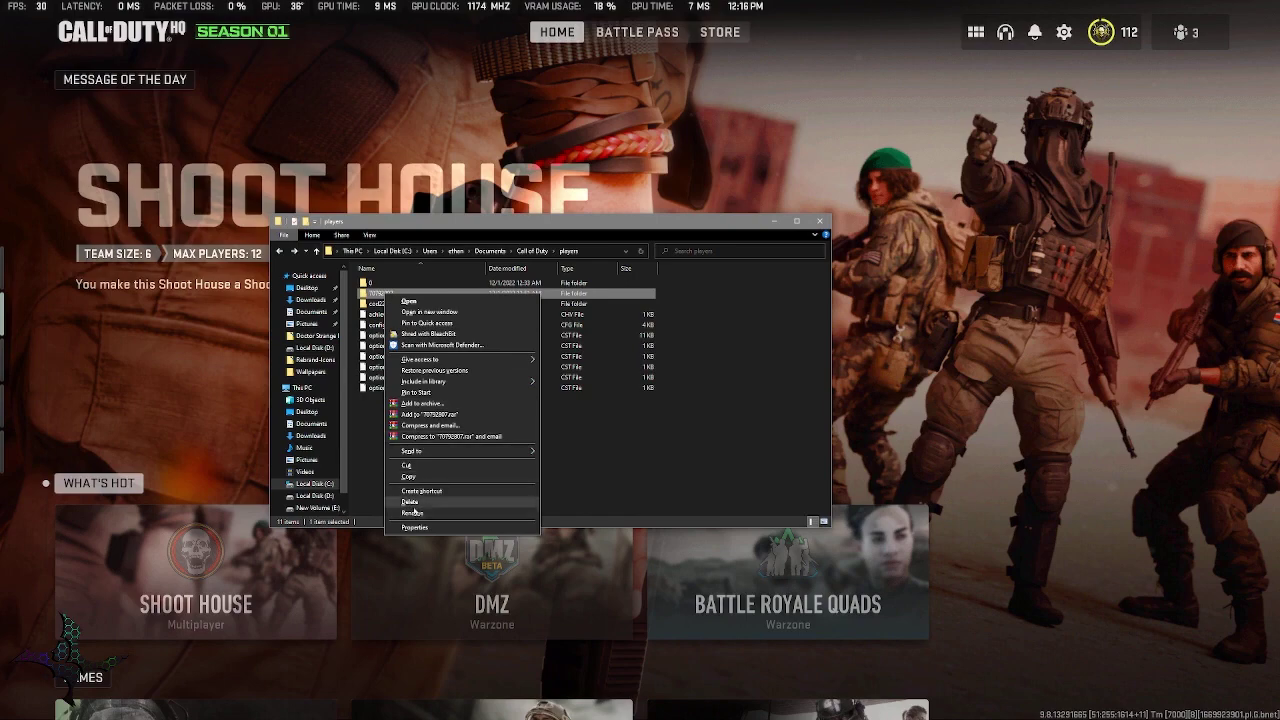